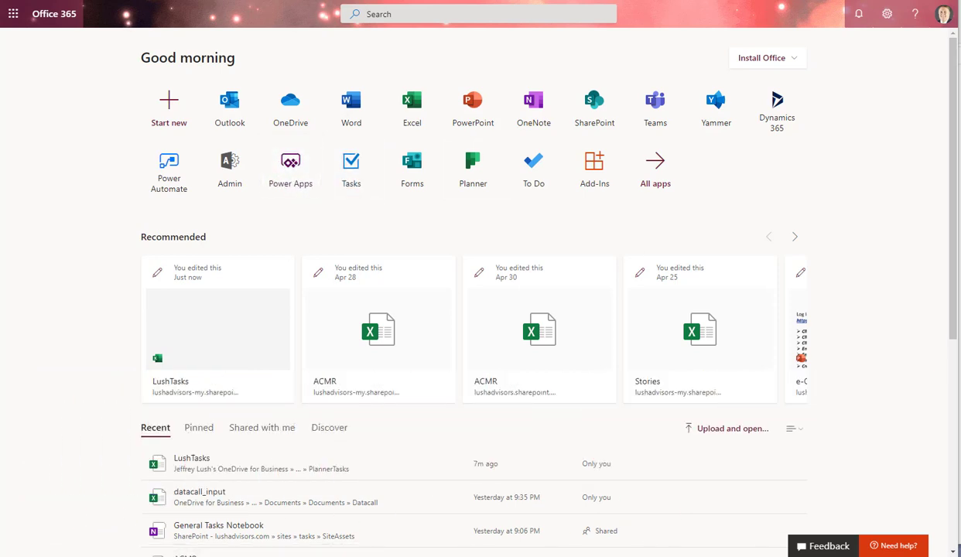
Switch to Power Apps and open the list of existing apps
{"action": "key", "text": "ctrl+Tab"}
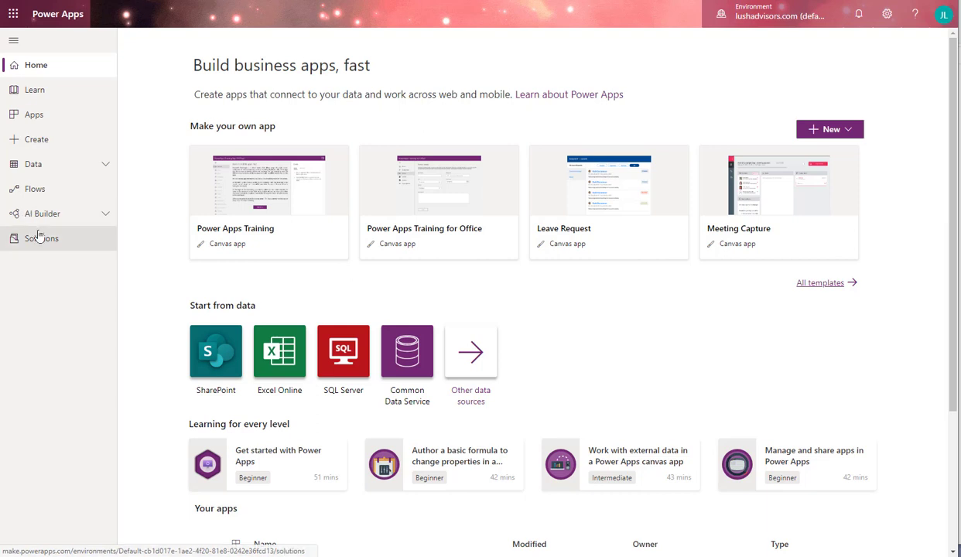
{"action": "left_click", "coordinate": [34, 116]}
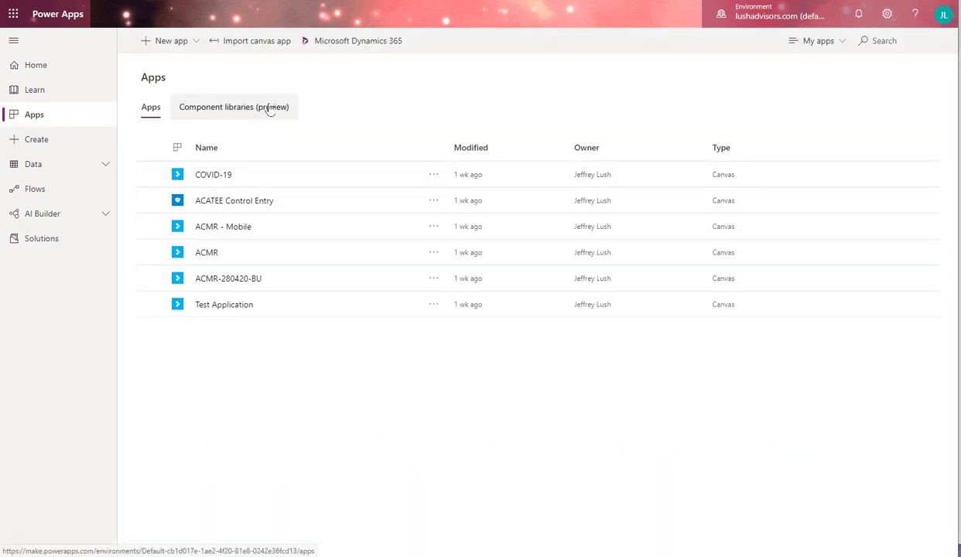
{"action": "left_click", "coordinate": [170, 44]}
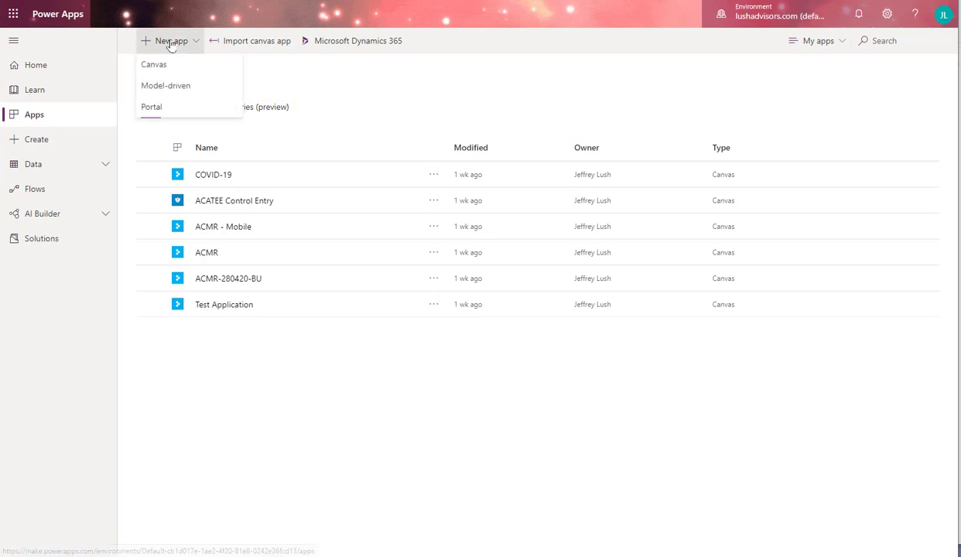
{"action": "left_click", "coordinate": [216, 69]}
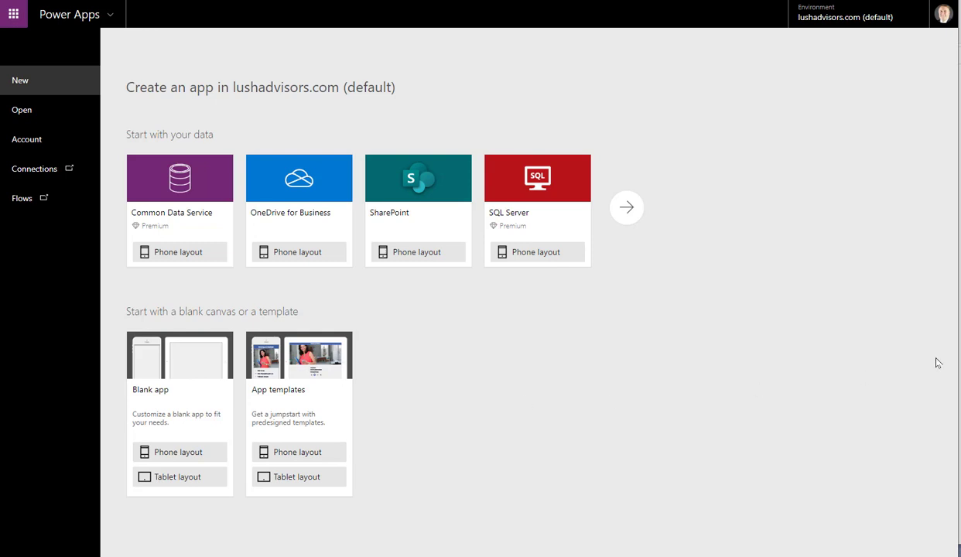
{"action": "left_click_drag", "start_coordinate": [956, 368], "coordinate": [960, 367]}
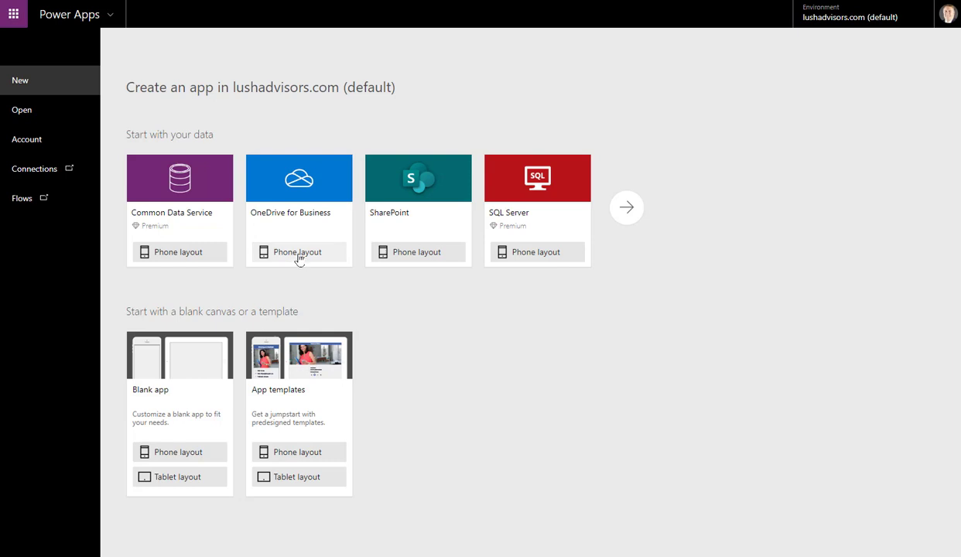
{"action": "left_click", "coordinate": [640, 213]}
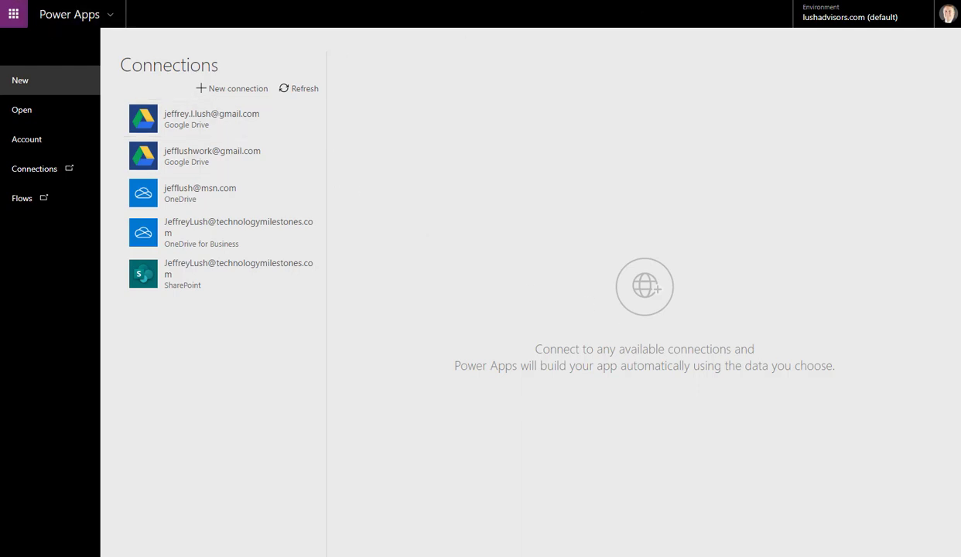
{"action": "left_click", "coordinate": [538, 51]}
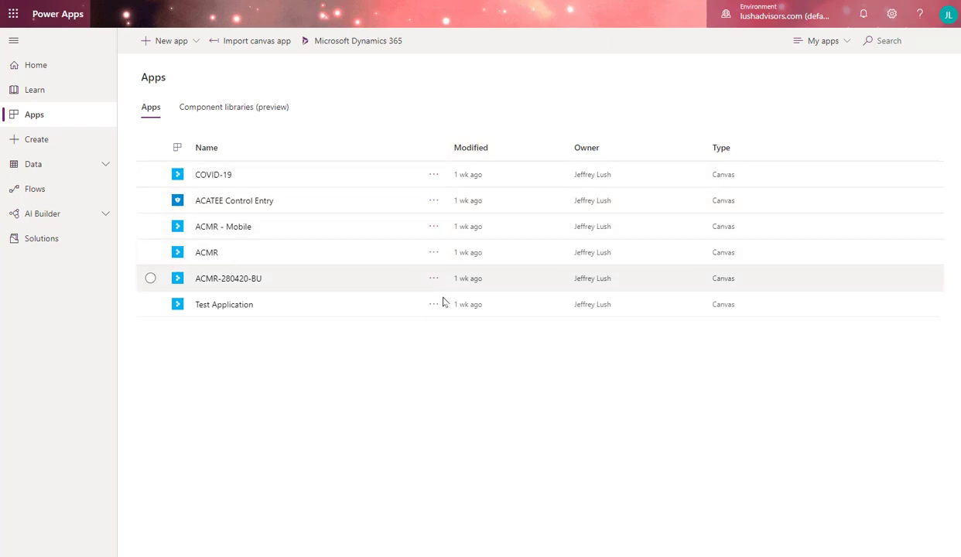
Start a new canvas app and show the full list of data connections for it
{"action": "left_click", "coordinate": [164, 43]}
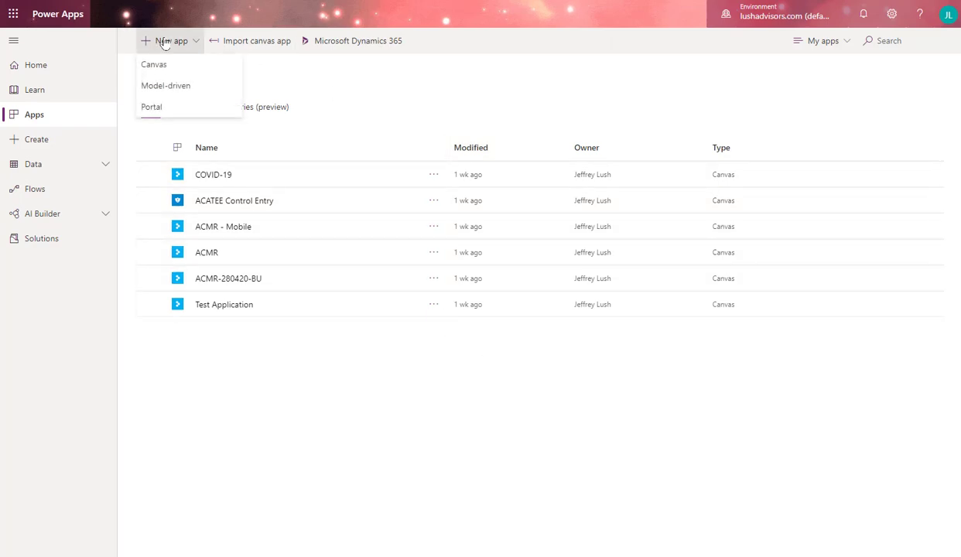
{"action": "left_click", "coordinate": [173, 71]}
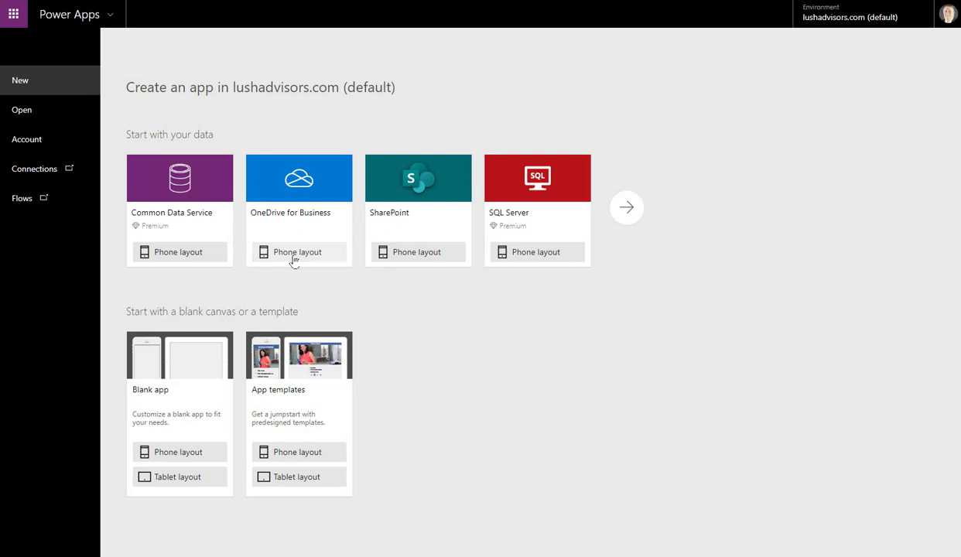
{"action": "left_click", "coordinate": [628, 211]}
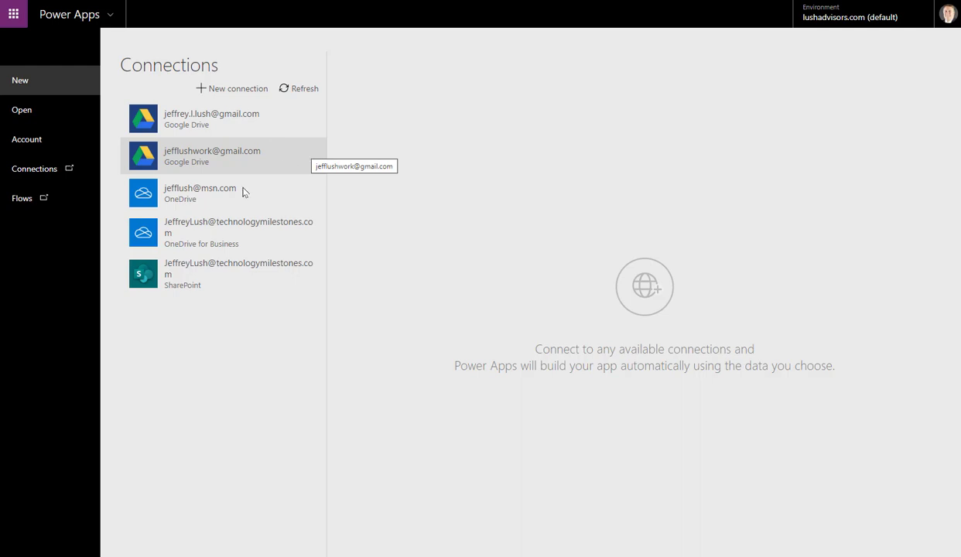
Connect the app to Table3 in datacall_input.xlsx, stored in the Documents > Datacall folder of OneDrive for Business
{"action": "left_click", "coordinate": [184, 225]}
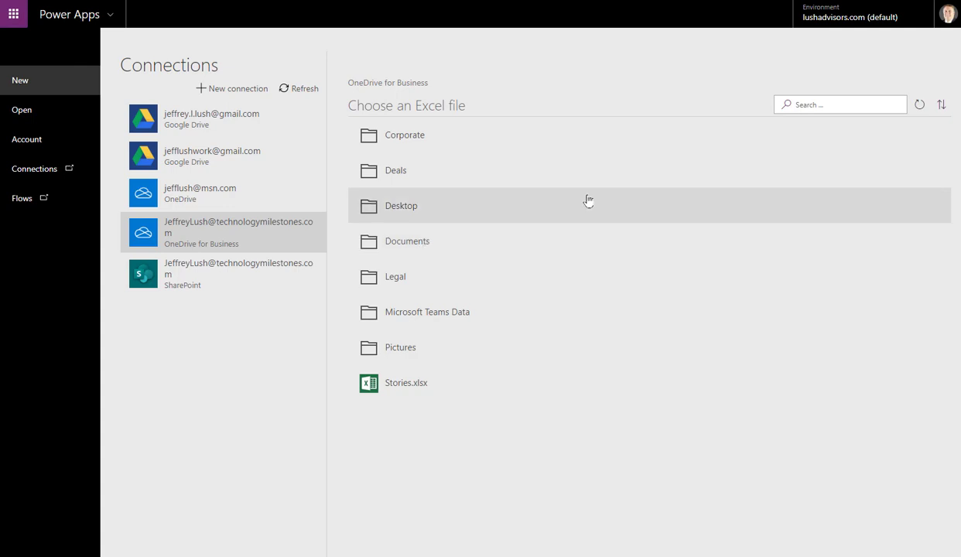
{"action": "left_click", "coordinate": [409, 243]}
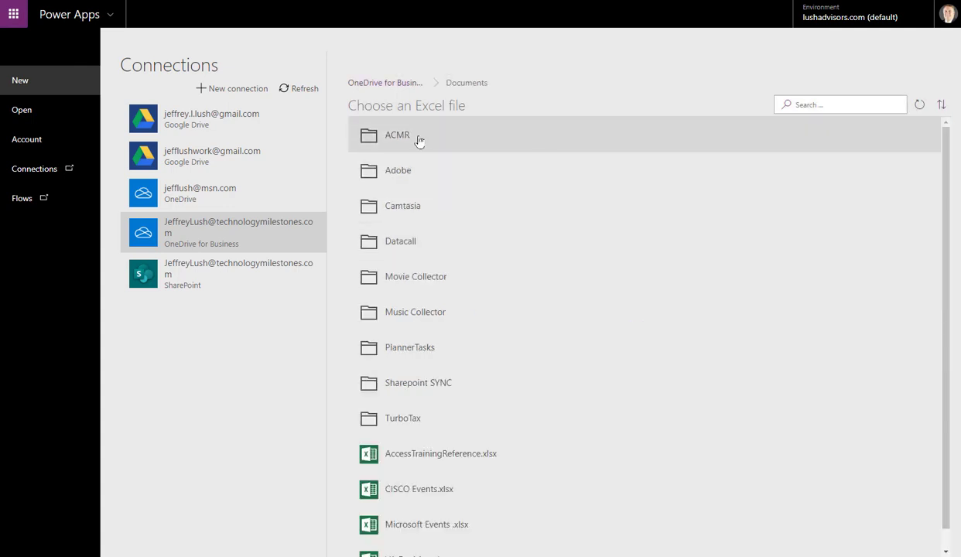
{"action": "left_click", "coordinate": [402, 245]}
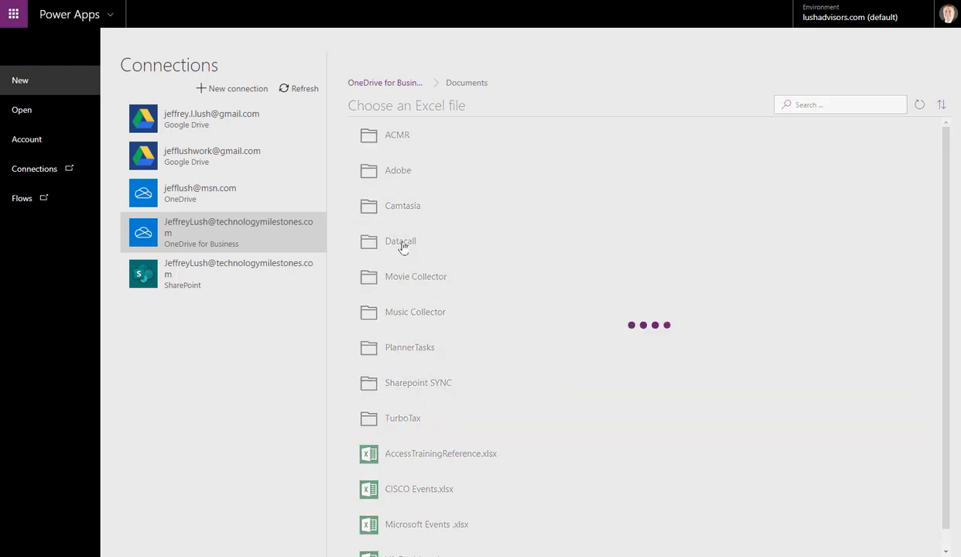
{"action": "left_click", "coordinate": [409, 137]}
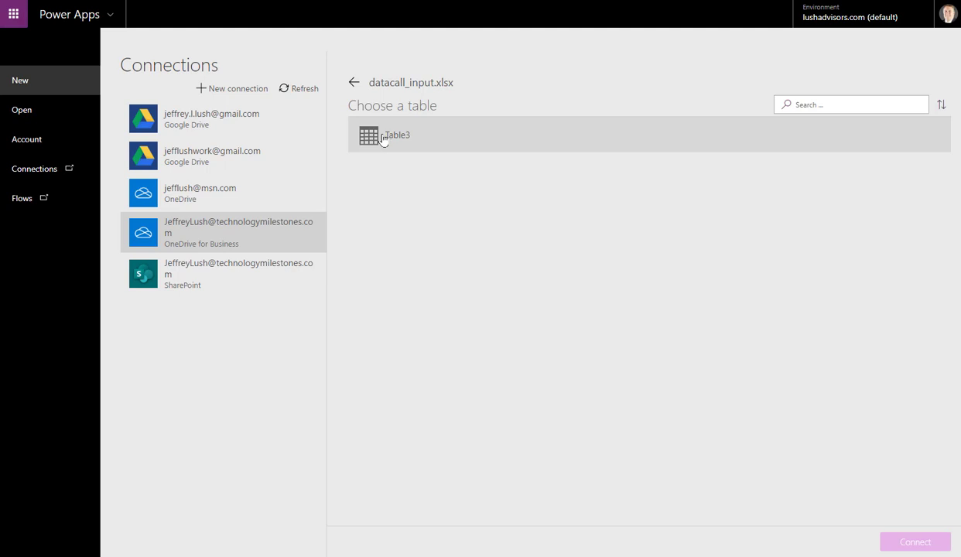
{"action": "left_click", "coordinate": [382, 139]}
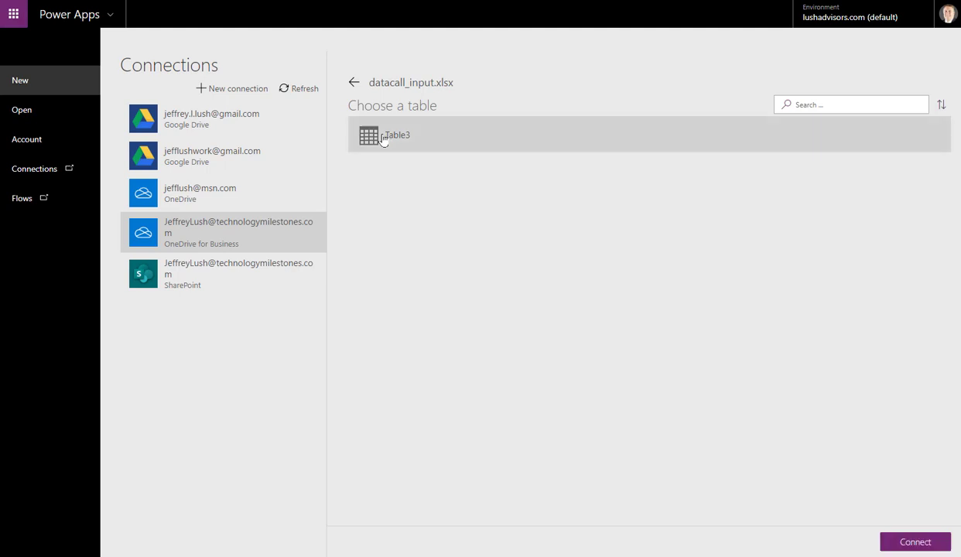
{"action": "left_click", "coordinate": [920, 544]}
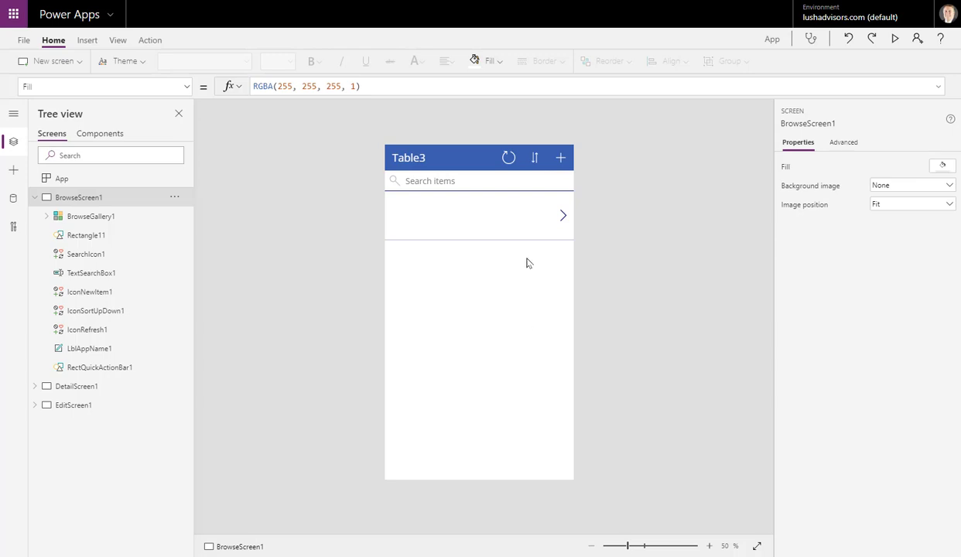
Run the browse screen's new-item icon to go to the blank entry form
{"action": "left_click", "coordinate": [560, 160]}
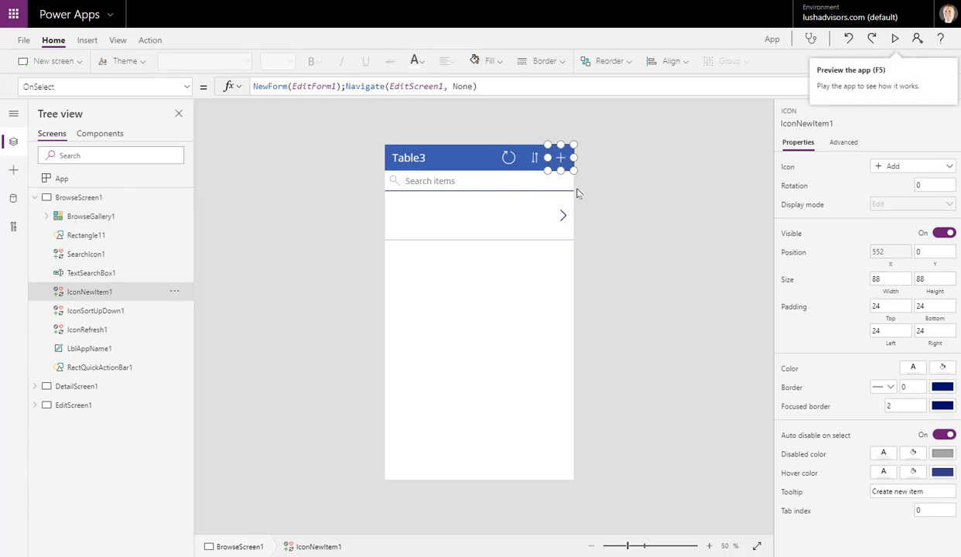
{"action": "left_click", "coordinate": [644, 170]}
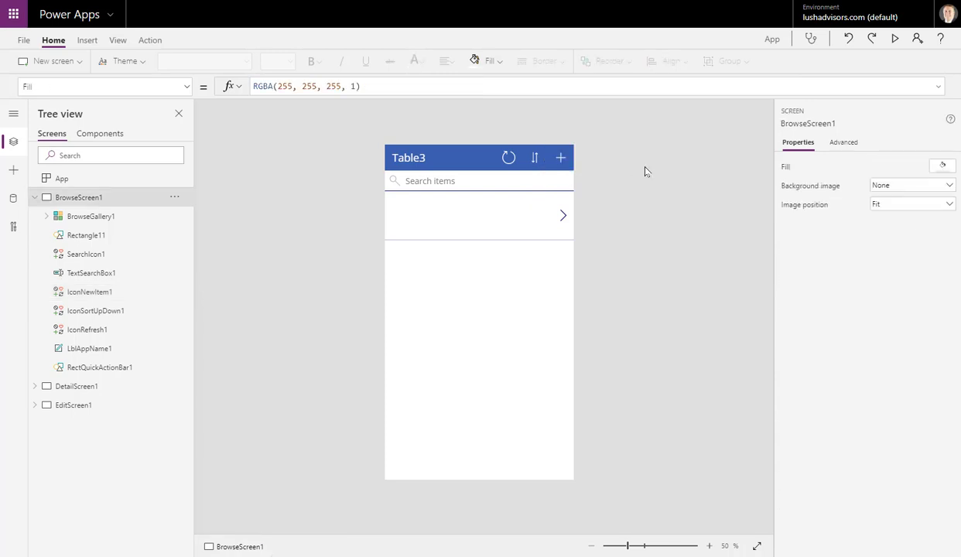
{"action": "left_click", "coordinate": [566, 160], "text": "alt"}
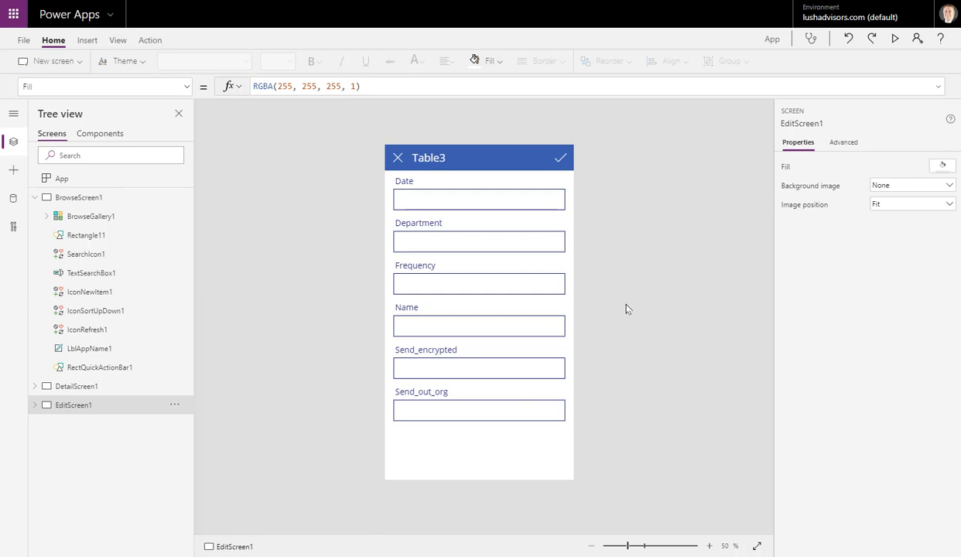
Examine the Date, Department, Frequency, Name, Send_encrypted and Send_out_org cards of the edit form
{"action": "key", "text": "ctrl+plus"}
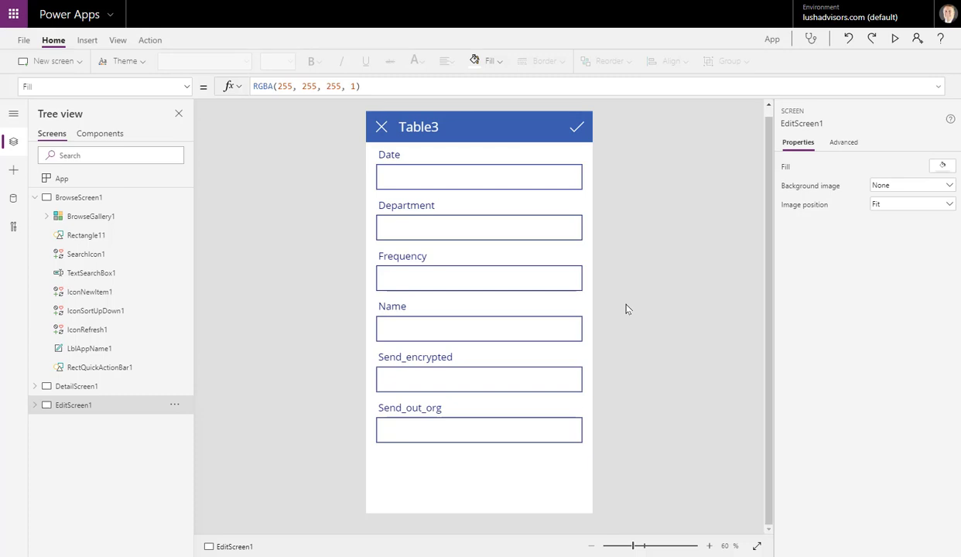
{"action": "left_click", "coordinate": [399, 179]}
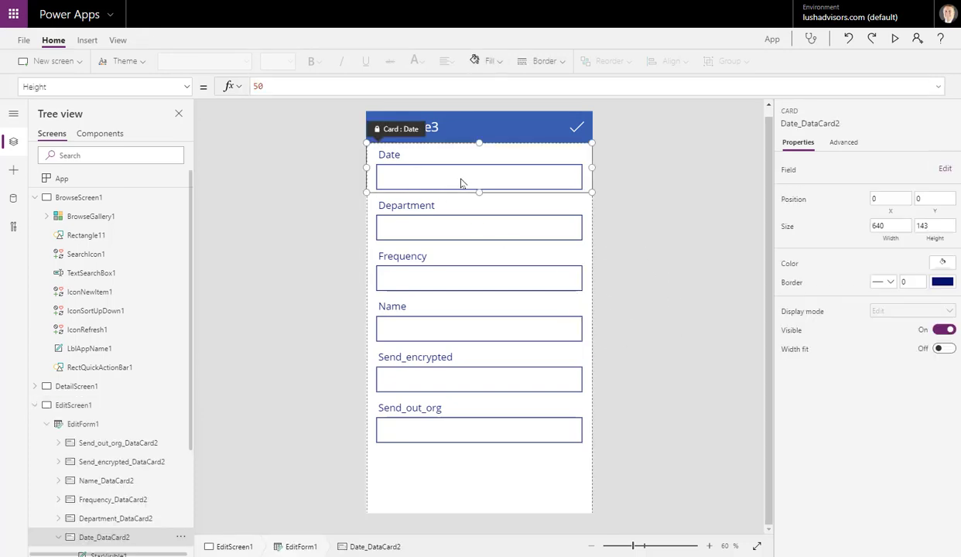
{"action": "left_click", "coordinate": [431, 227]}
{"action": "left_click", "coordinate": [447, 288]}
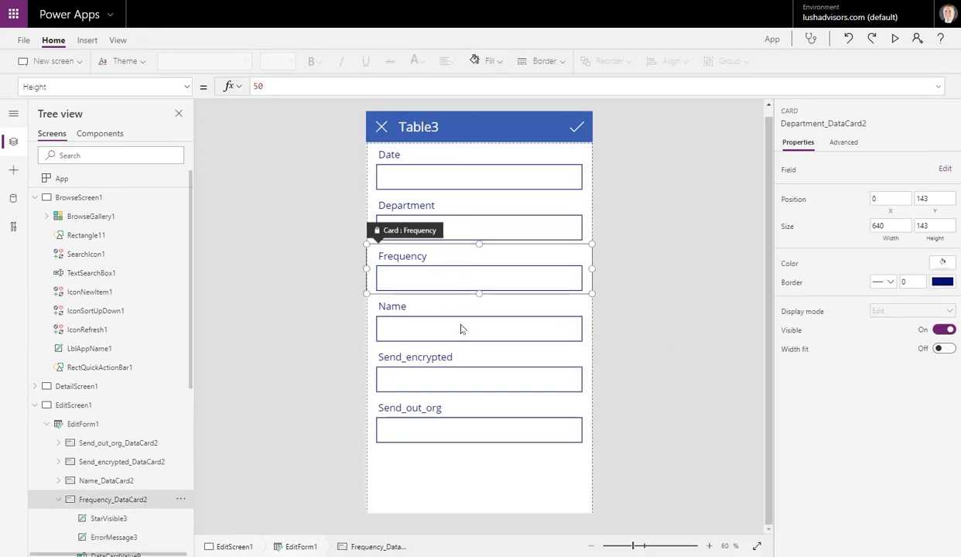
{"action": "left_click", "coordinate": [460, 331]}
{"action": "left_click", "coordinate": [464, 383]}
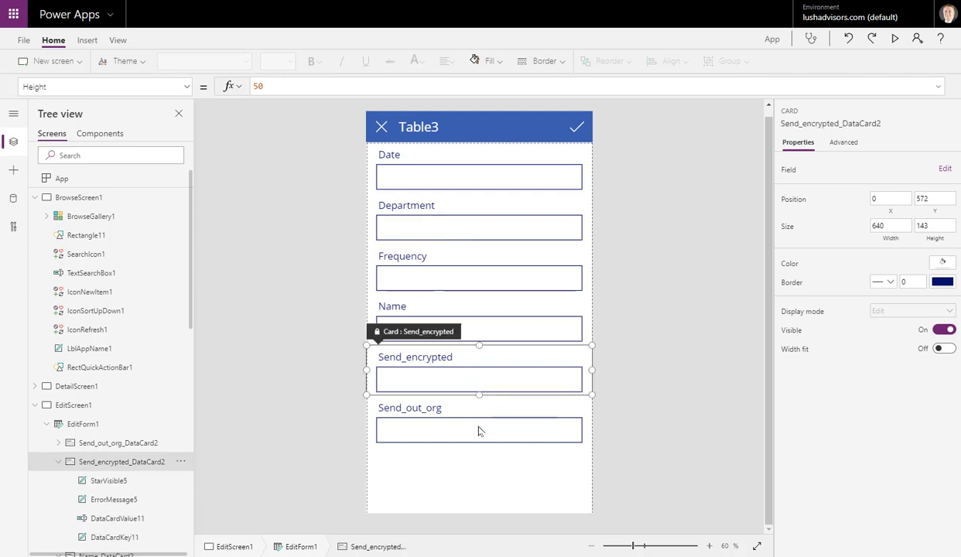
{"action": "left_click", "coordinate": [480, 430]}
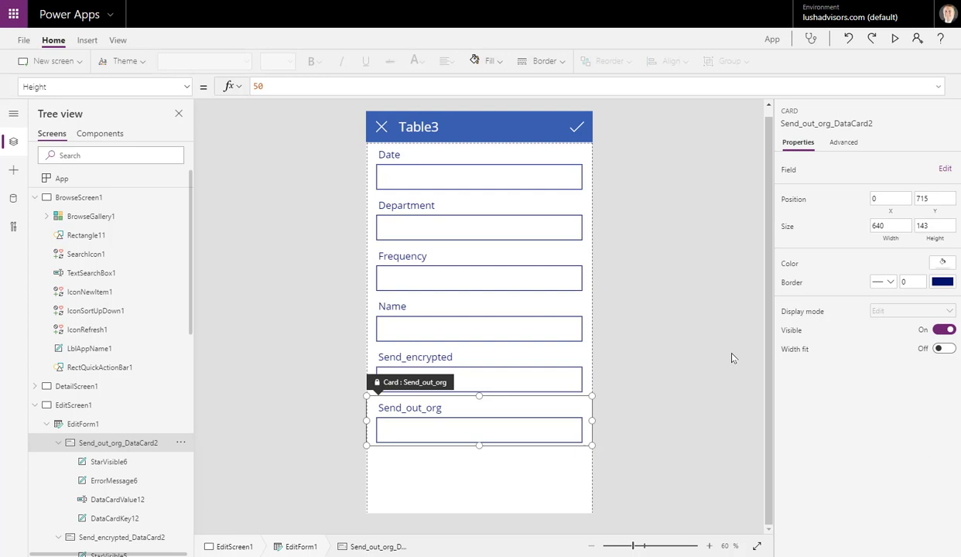
Check which data source the app uses and return to the screen tree with the edit screen selected
{"action": "left_click", "coordinate": [12, 198]}
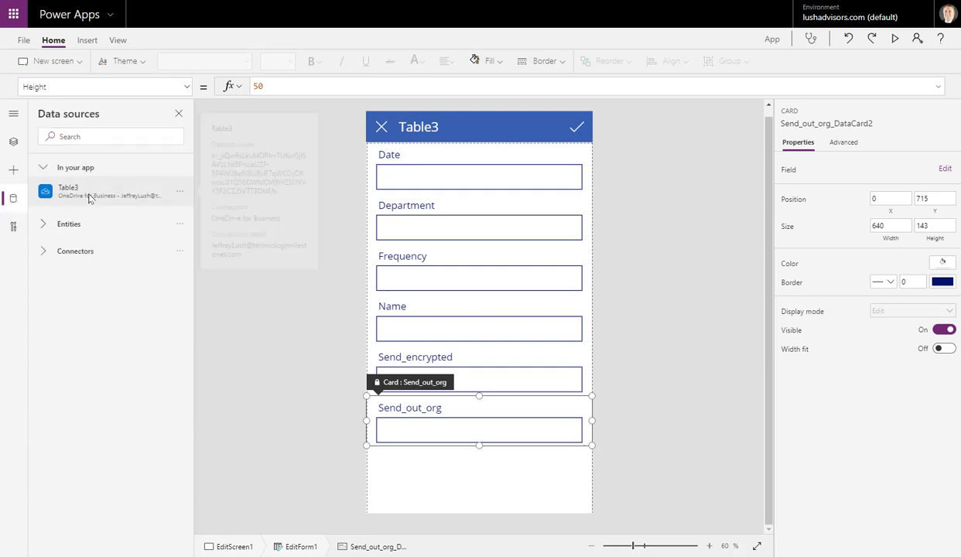
{"action": "left_click", "coordinate": [13, 142]}
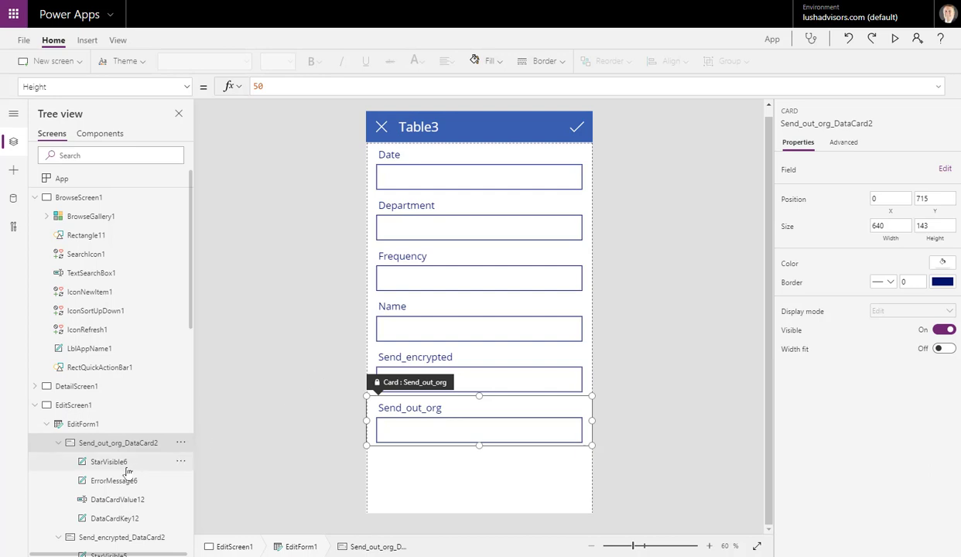
{"action": "left_click", "coordinate": [683, 256]}
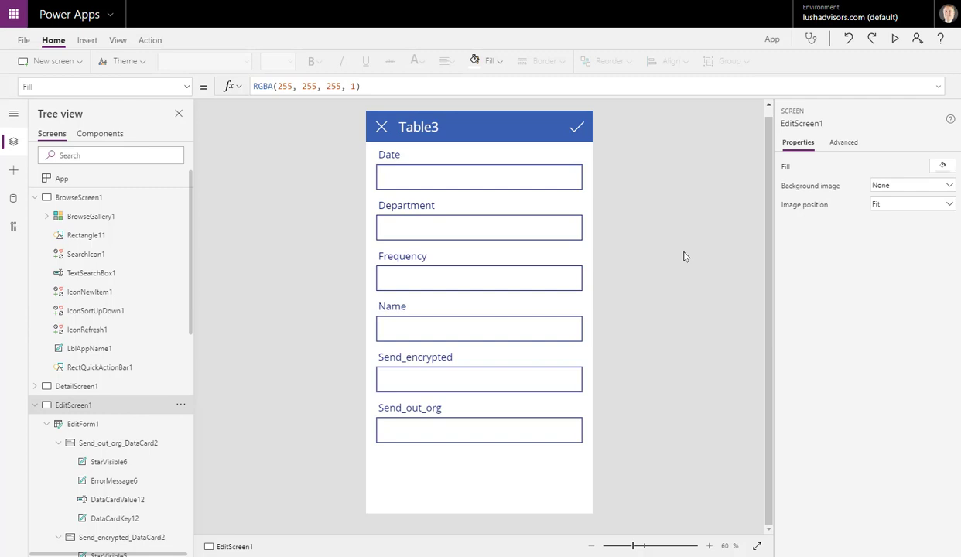
Change the Date card's label on the edit form to "Todays Date"
{"action": "left_click", "coordinate": [376, 156]}
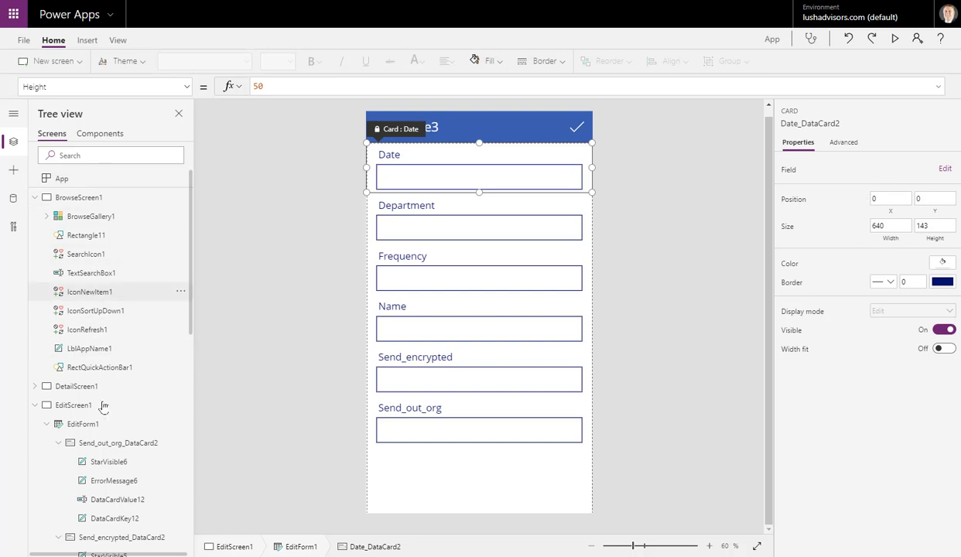
{"action": "double_click", "coordinate": [393, 157]}
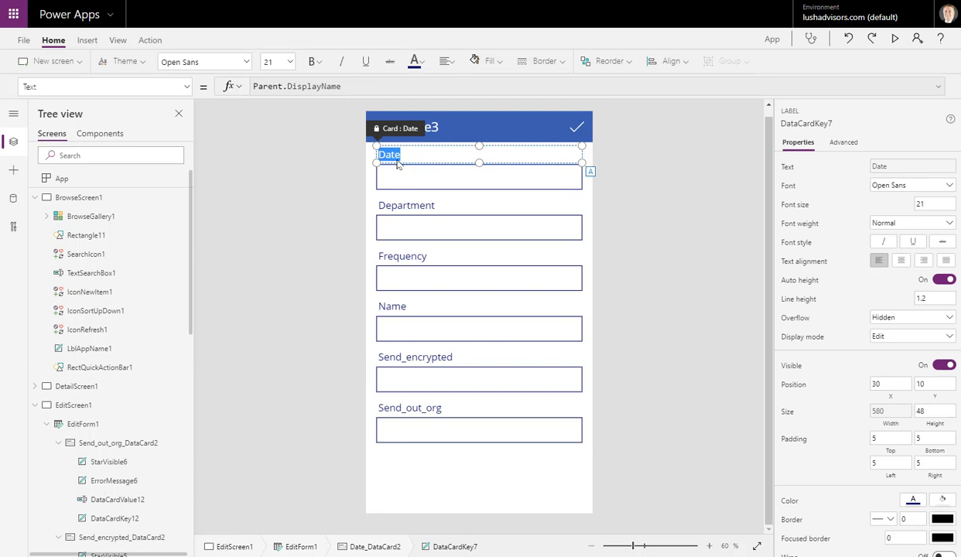
{"action": "left_click", "coordinate": [844, 143]}
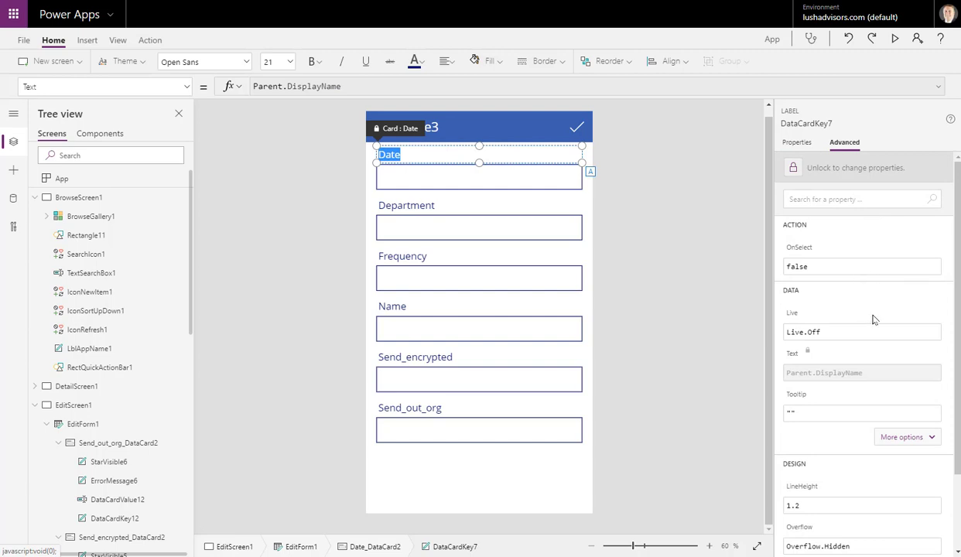
{"action": "scroll", "coordinate": [899, 352], "scroll_direction": "down", "scroll_amount": 1}
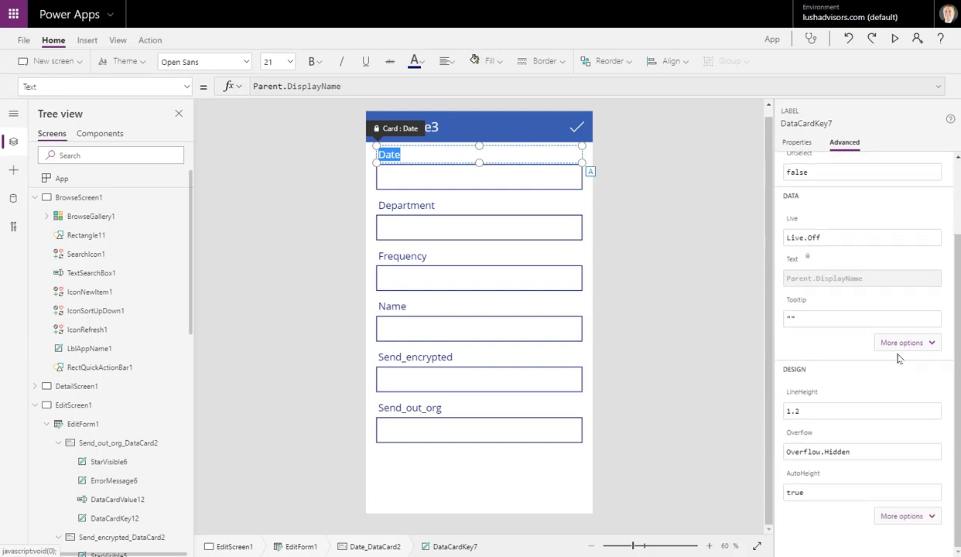
{"action": "scroll", "coordinate": [897, 358], "scroll_direction": "up", "scroll_amount": 3}
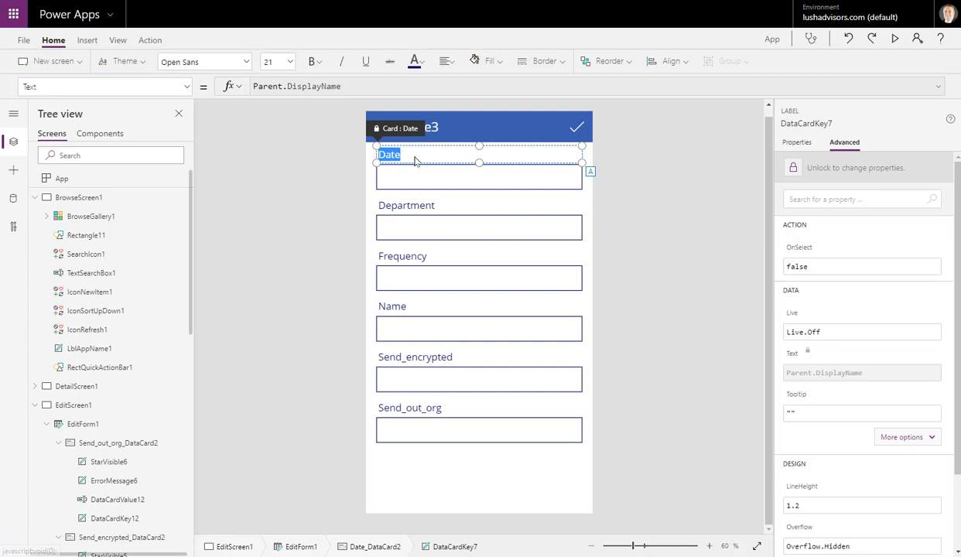
{"action": "type", "text": "Ta"}
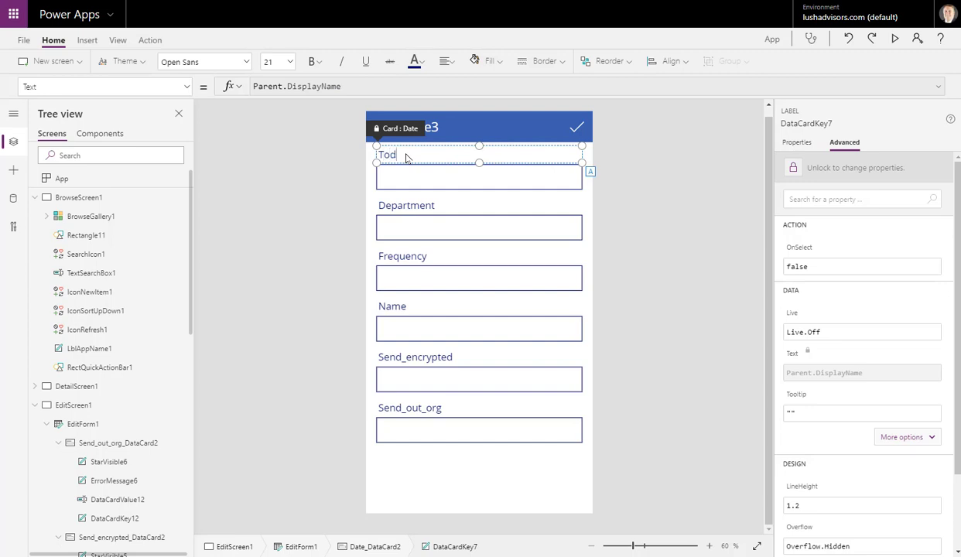
{"action": "type", "text": "day's Date"}
{"action": "left_click", "coordinate": [615, 184]}
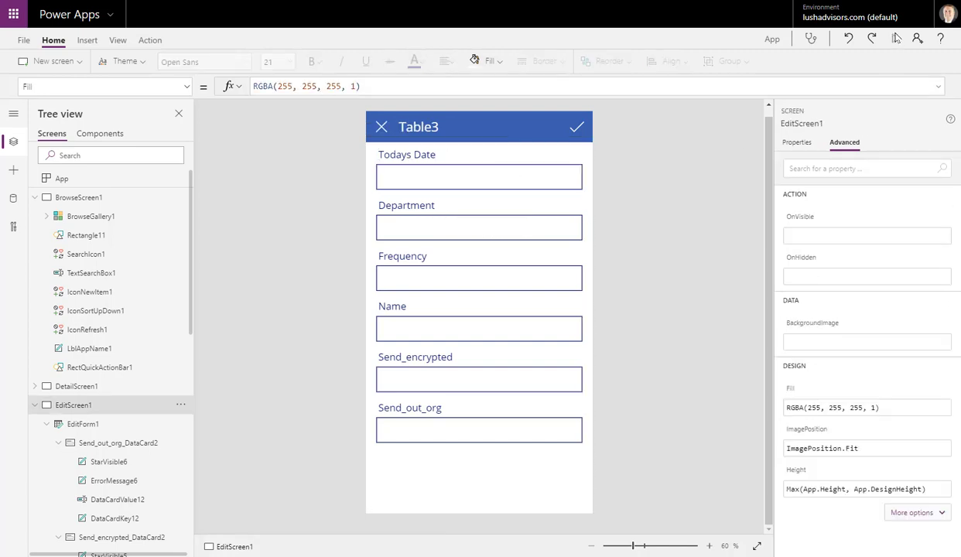
Preview the edit form and unlock the properties of its Date card for editing
{"action": "left_click", "coordinate": [894, 39]}
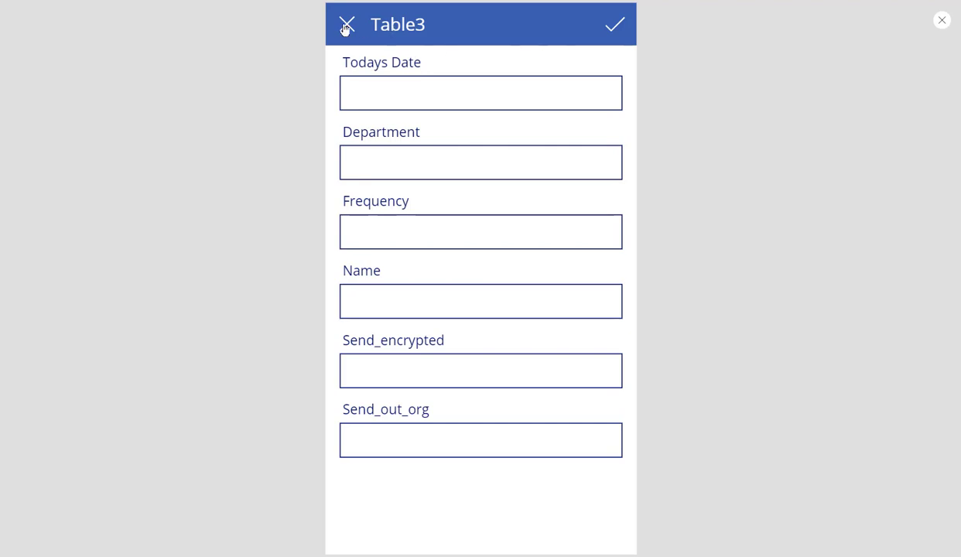
{"action": "left_click", "coordinate": [940, 21]}
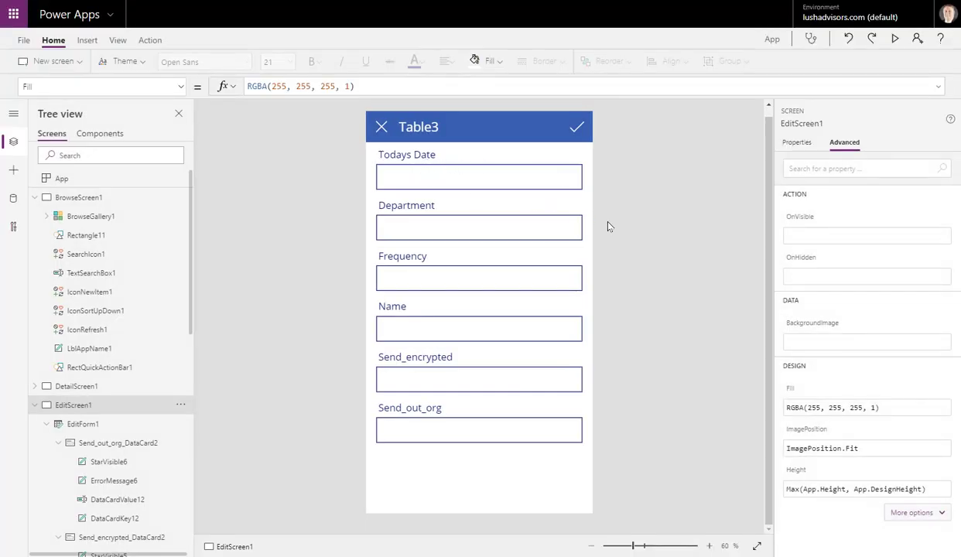
{"action": "left_click", "coordinate": [393, 149]}
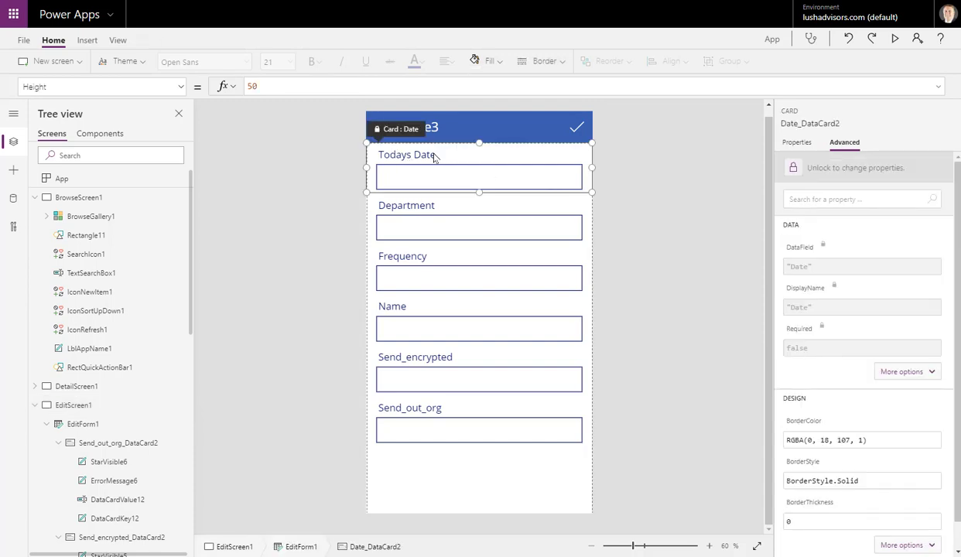
{"action": "left_click", "coordinate": [790, 165]}
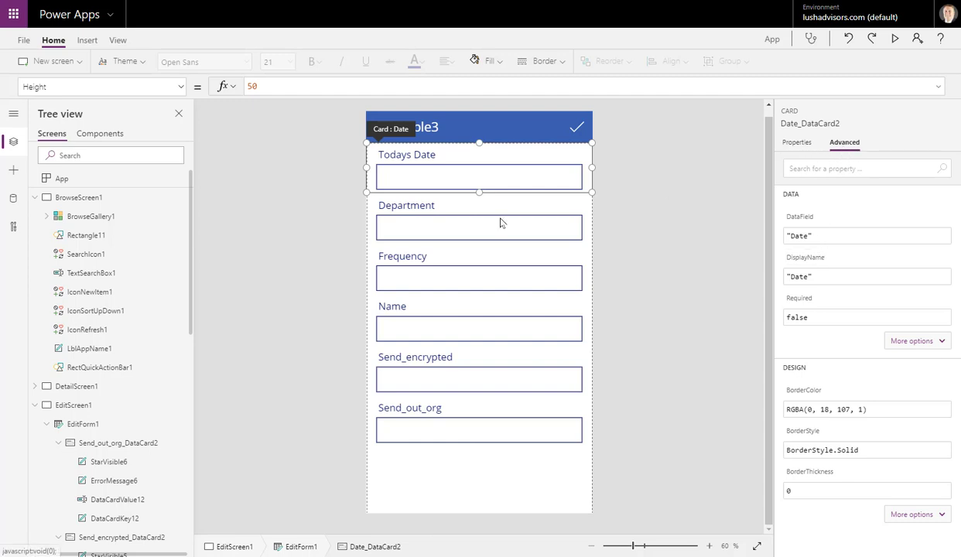
Unlock the Department card on the edit form and set its display name to "What is your Department?"
{"action": "left_click", "coordinate": [429, 218]}
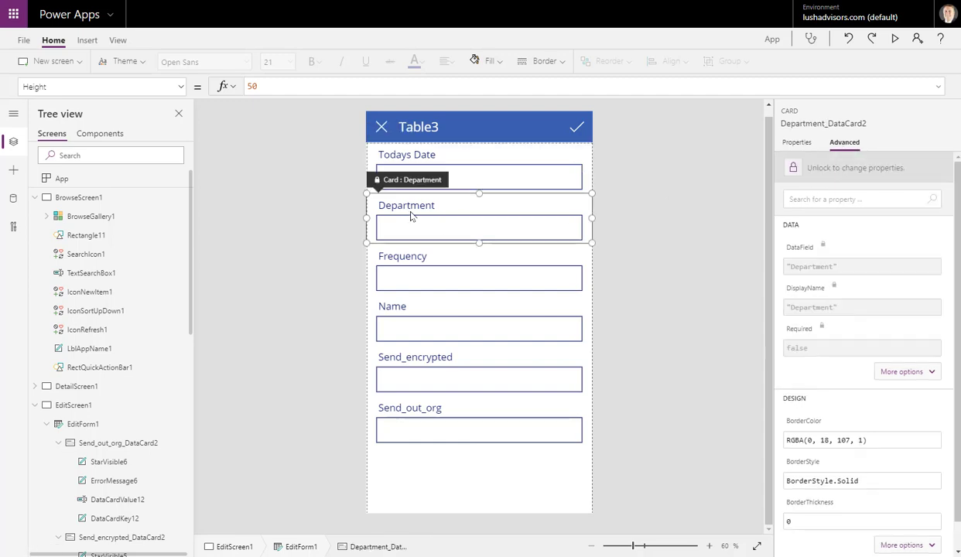
{"action": "left_click", "coordinate": [793, 170]}
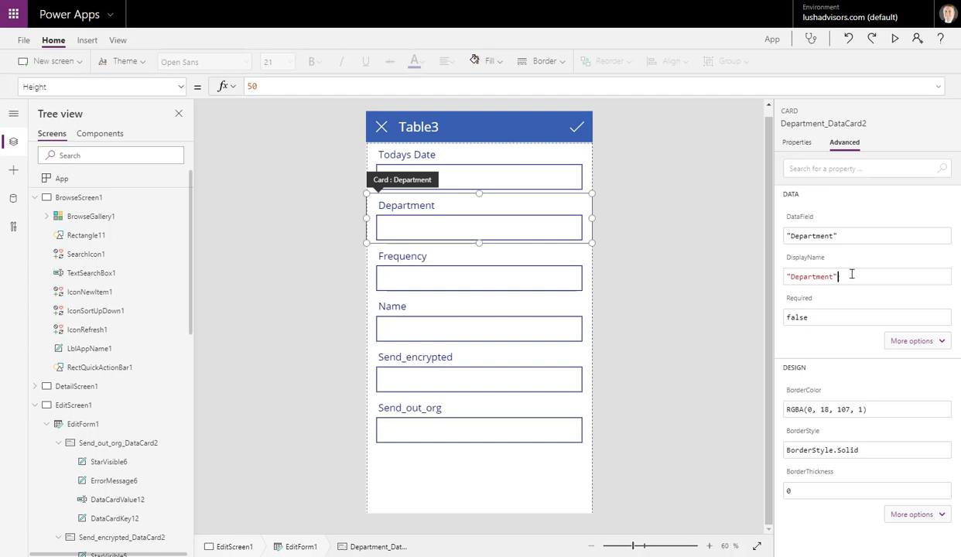
{"action": "left_click_drag", "start_coordinate": [850, 274], "coordinate": [738, 272]}
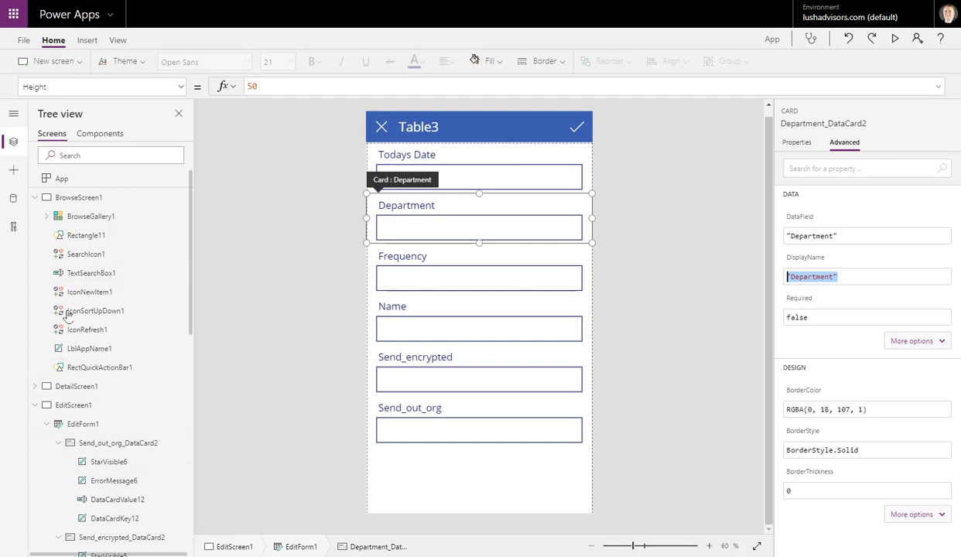
{"action": "scroll", "coordinate": [122, 291], "scroll_direction": "down", "scroll_amount": 4}
{"action": "scroll", "coordinate": [122, 290], "scroll_direction": "down", "scroll_amount": 4}
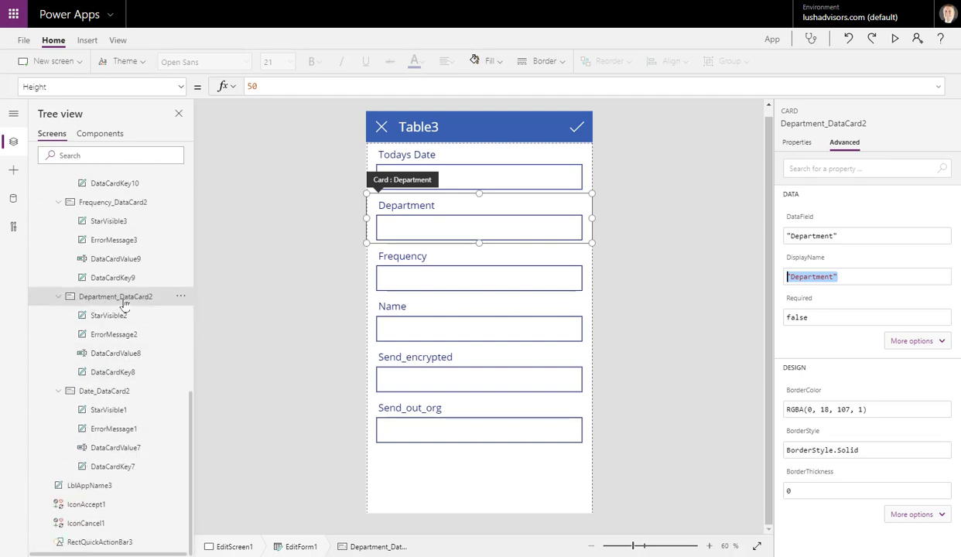
{"action": "scroll", "coordinate": [120, 300], "scroll_direction": "up", "scroll_amount": 2}
{"action": "scroll", "coordinate": [124, 304], "scroll_direction": "up", "scroll_amount": 4}
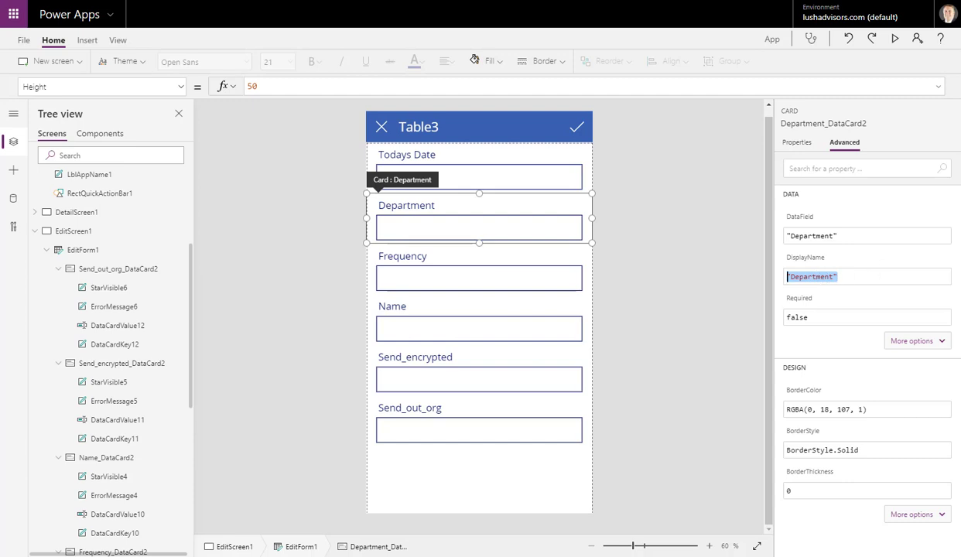
{"action": "type", "text": "\""}
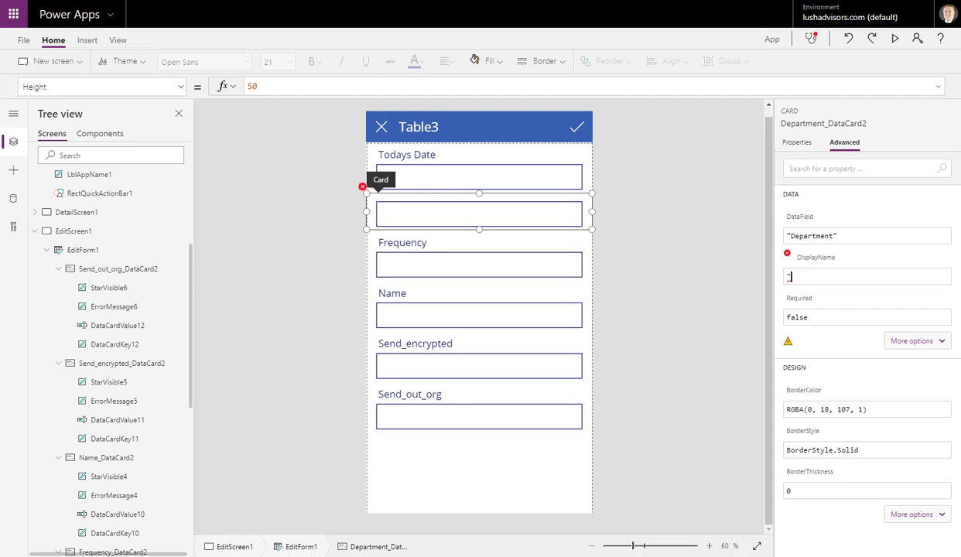
{"action": "type", "text": "What is your Department"}
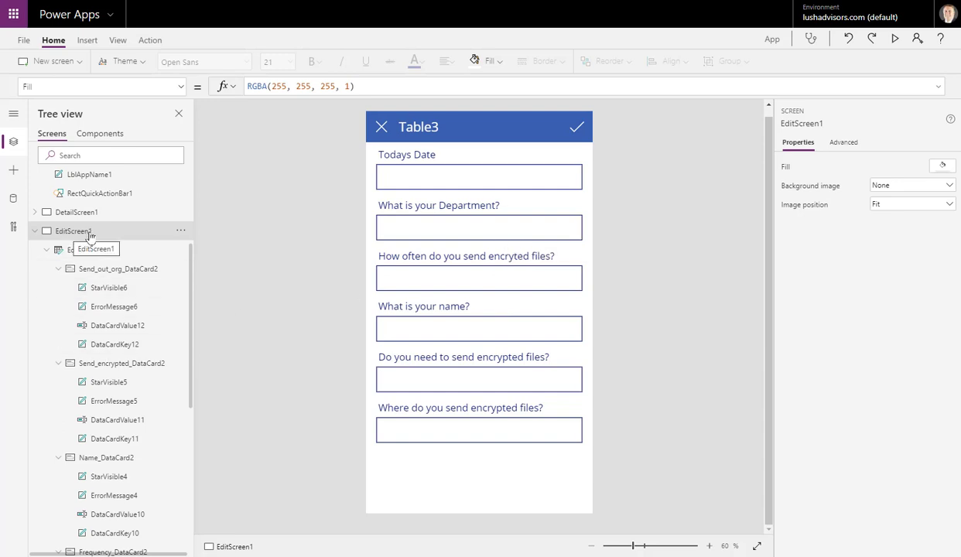
Change the edit screen's header title to "Add/Edit Information"
{"action": "double_click", "coordinate": [425, 131]}
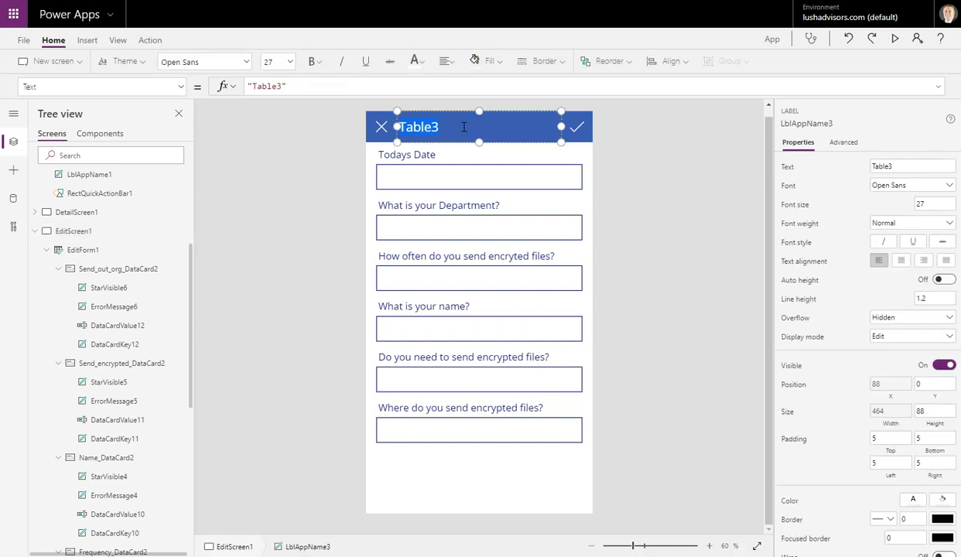
{"action": "type", "text": "Add/Edi"}
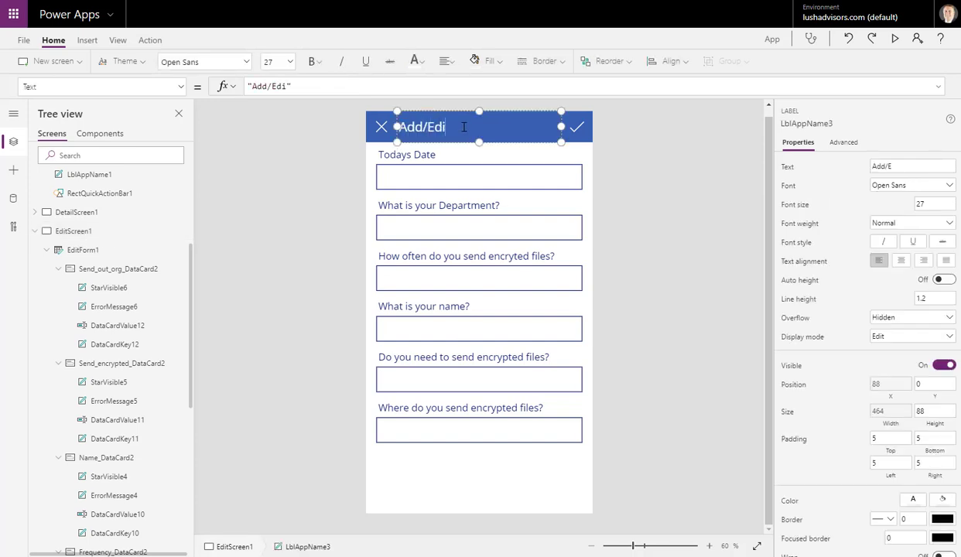
{"action": "type", "text": "t Information"}
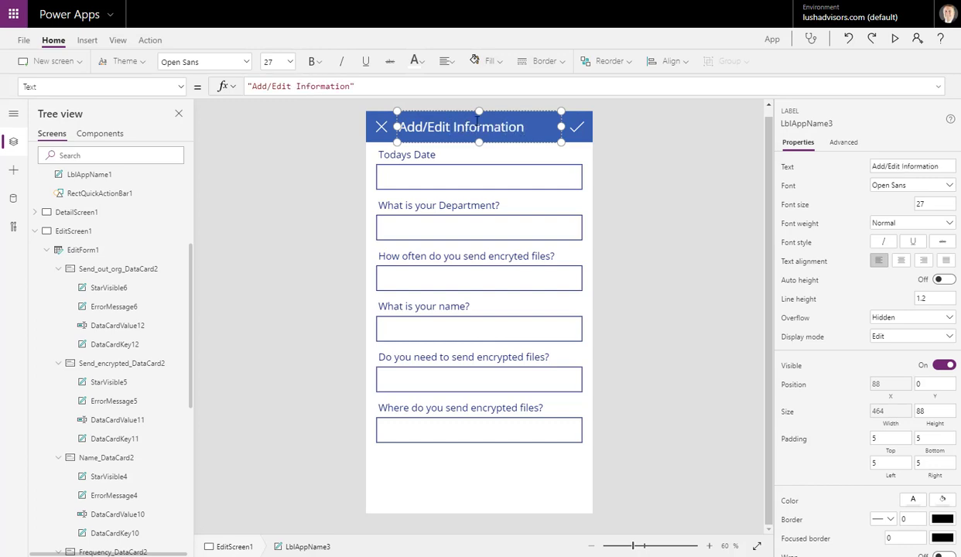
{"action": "left_click", "coordinate": [727, 241]}
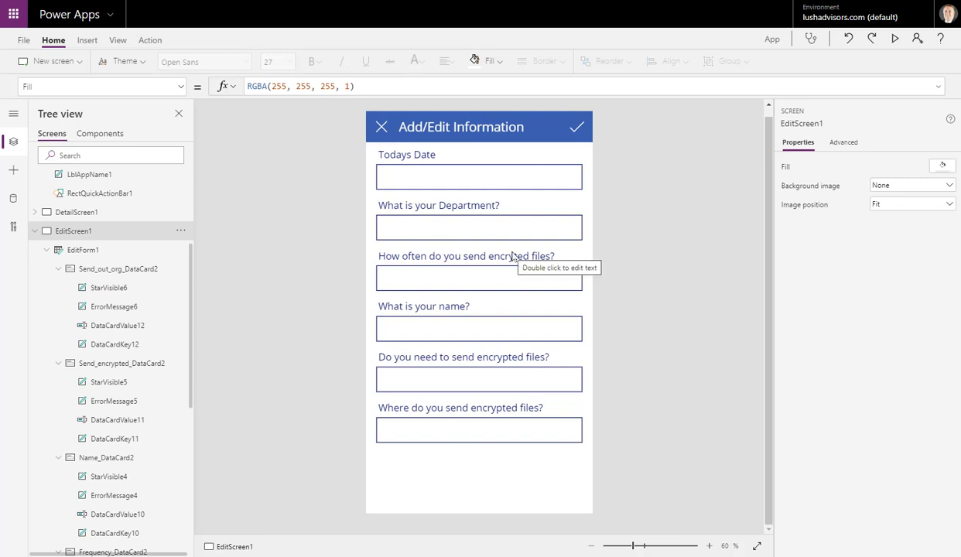
Review each relabelled card on the edit form, from the date card down to the last question
{"action": "left_click", "coordinate": [425, 160]}
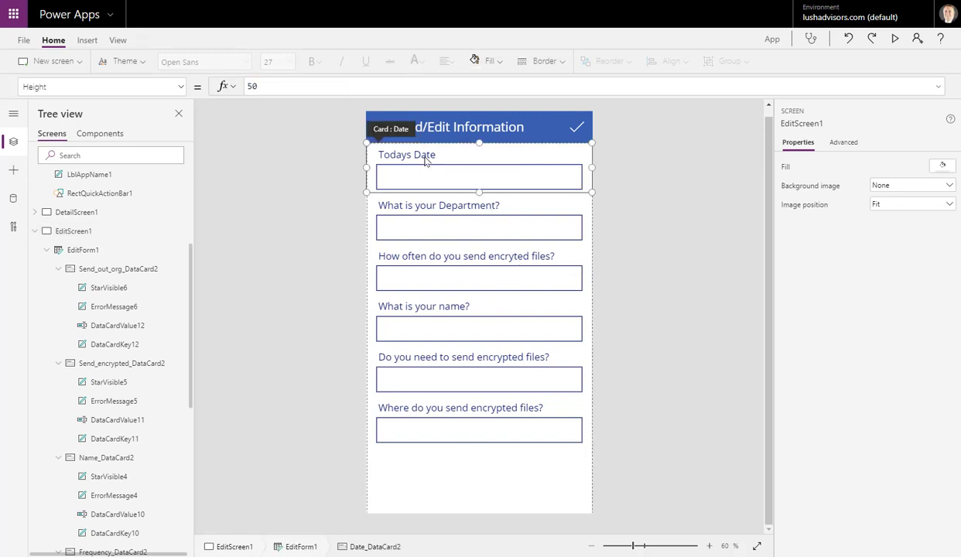
{"action": "left_click", "coordinate": [448, 213]}
{"action": "left_click", "coordinate": [451, 285]}
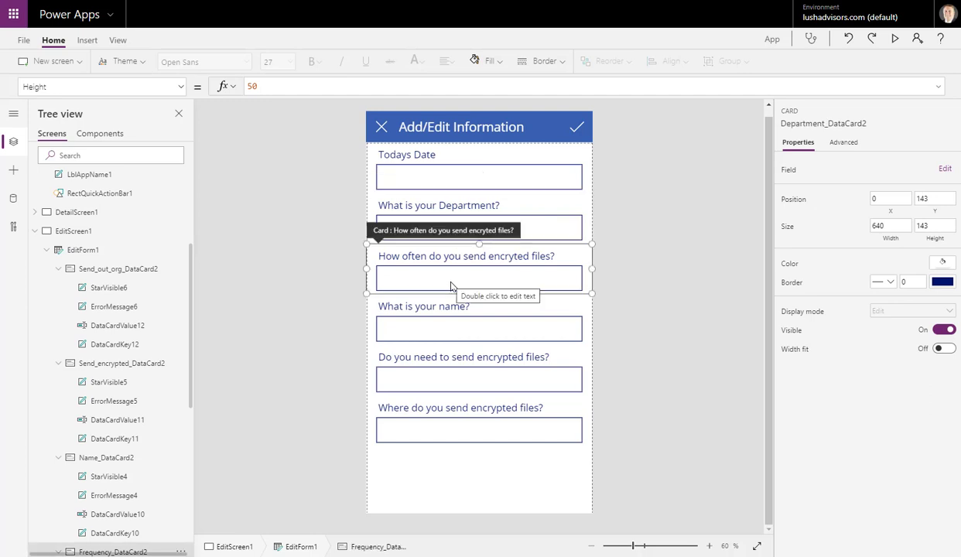
{"action": "left_click", "coordinate": [451, 337]}
{"action": "left_click", "coordinate": [469, 391]}
{"action": "left_click", "coordinate": [480, 433]}
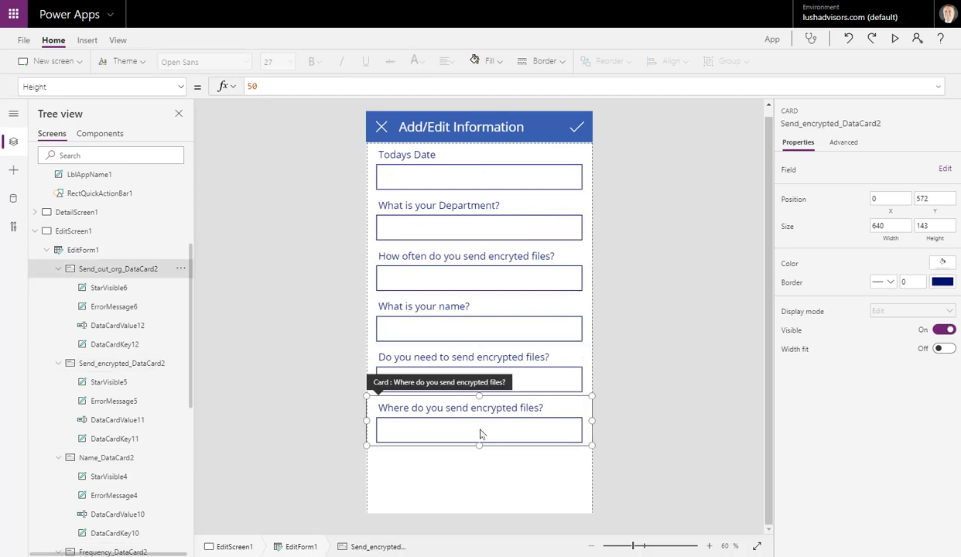
{"action": "left_click", "coordinate": [649, 338]}
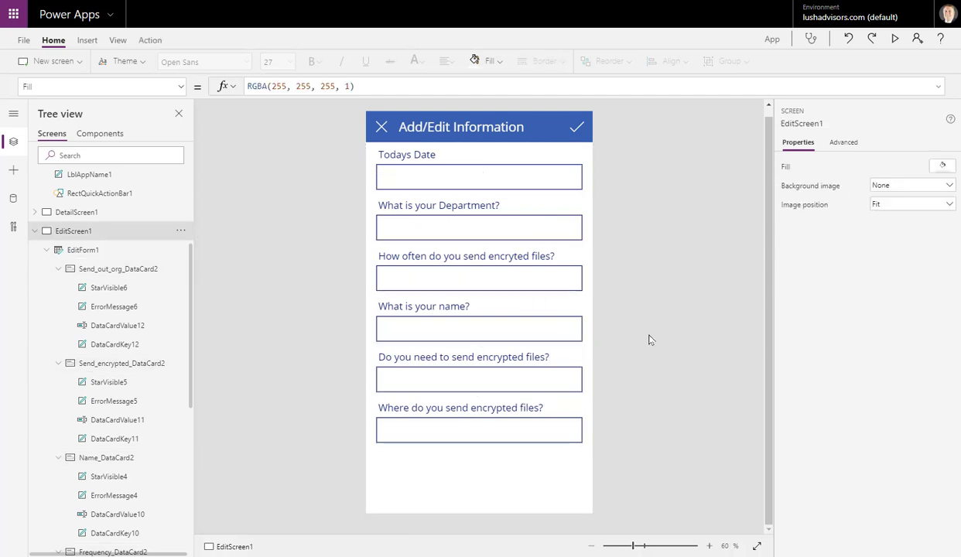